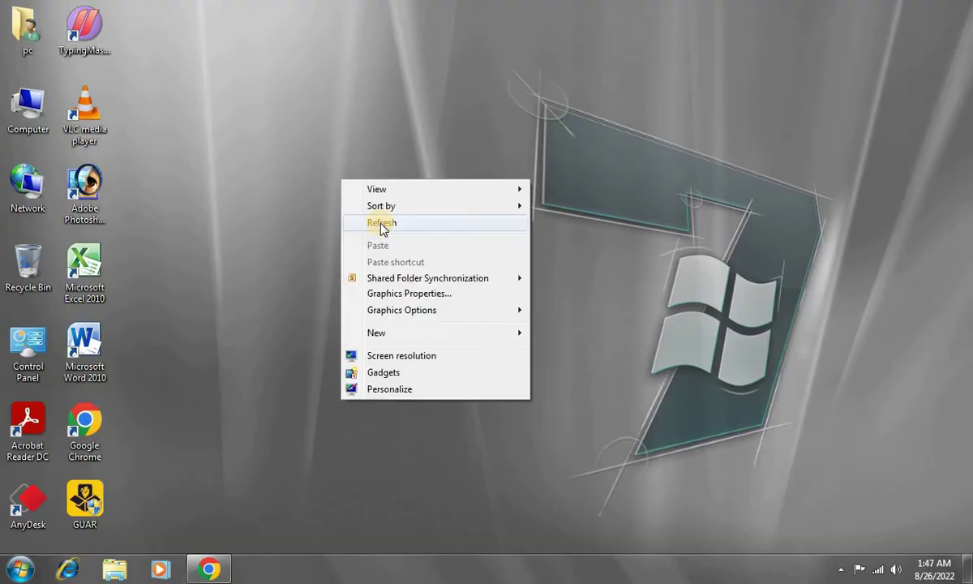
{"action": "left_click", "coordinate": [380, 224]}
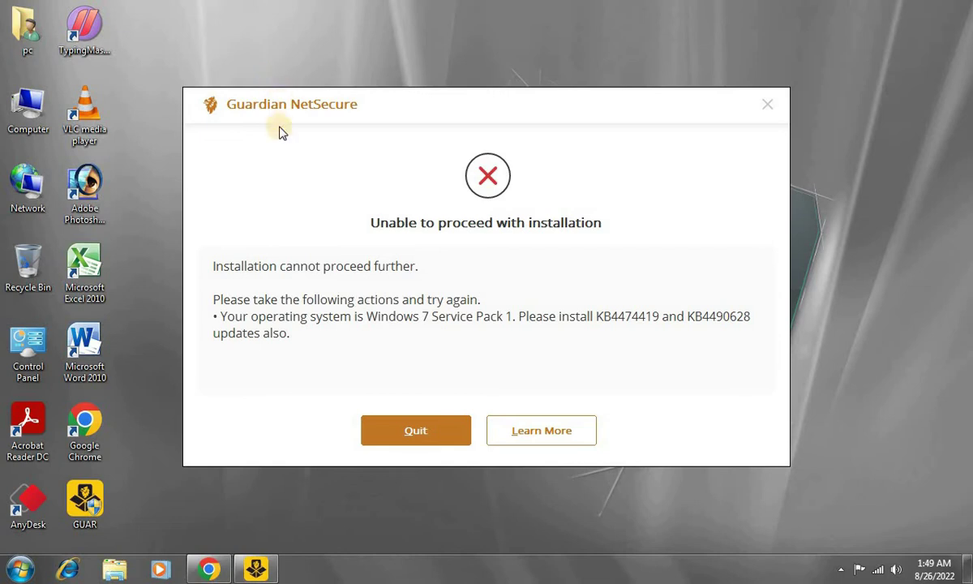
{"action": "right_click", "coordinate": [442, 25]}
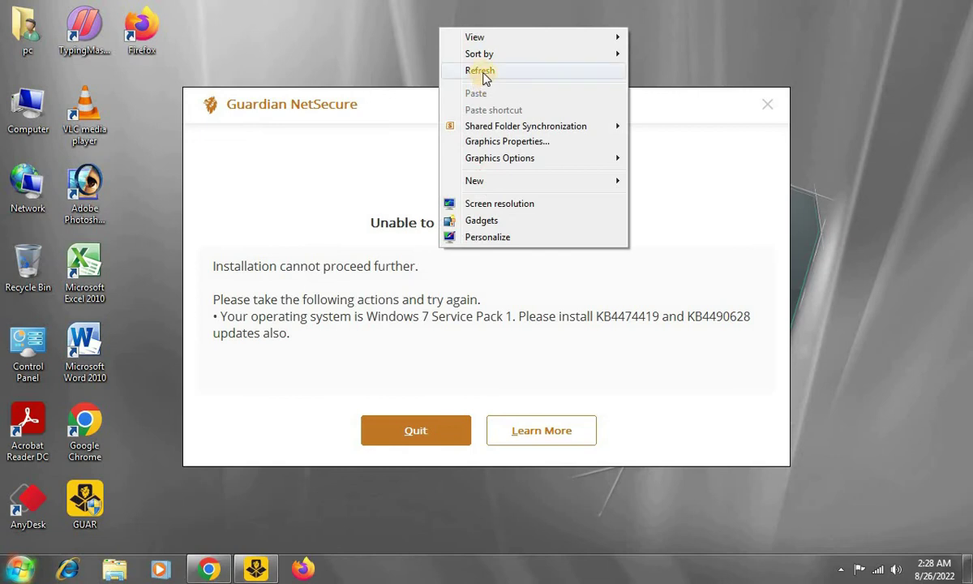
{"action": "left_click", "coordinate": [484, 72]}
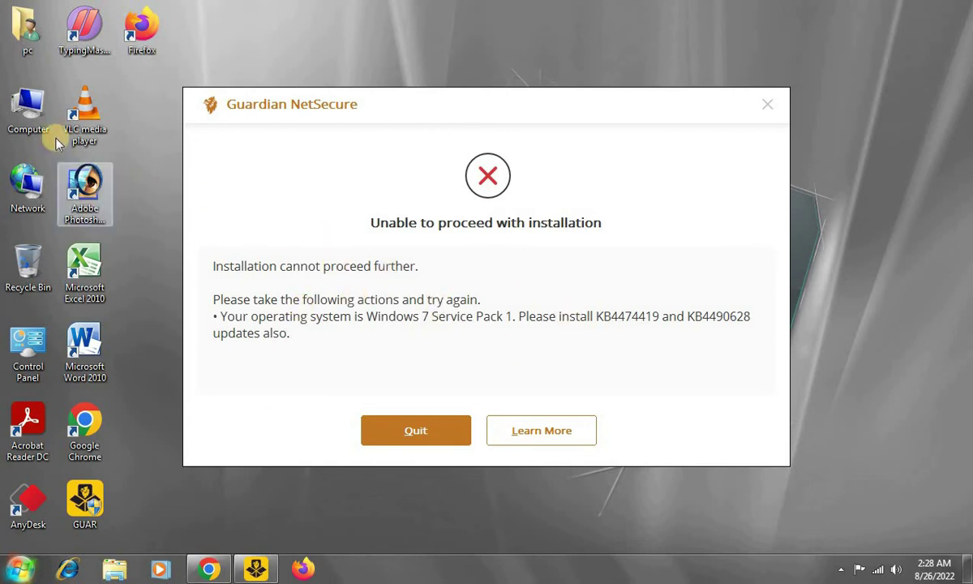
- Check the Windows edition and system type in the Computer properties, then minimize that window
{"action": "left_click", "coordinate": [21, 114]}
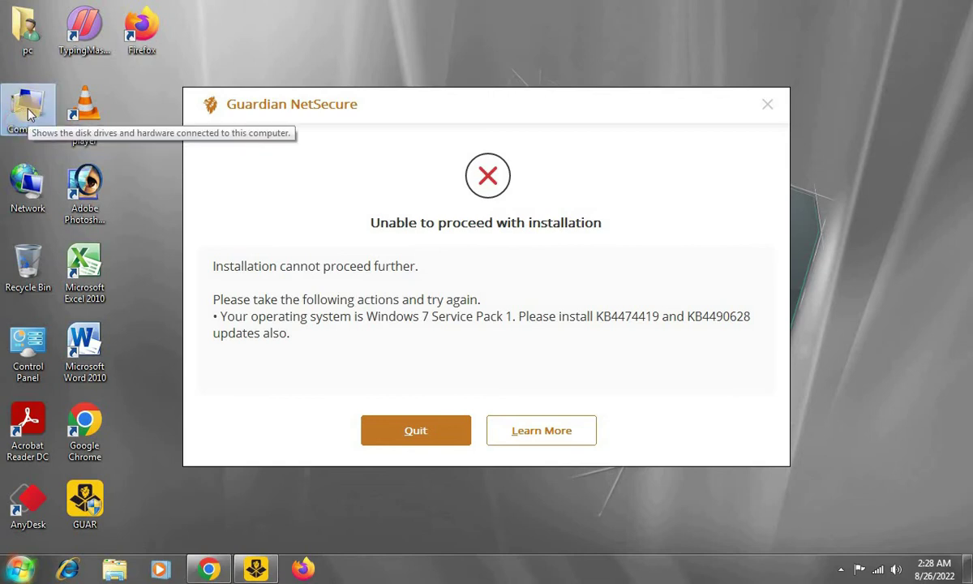
{"action": "right_click", "coordinate": [29, 115]}
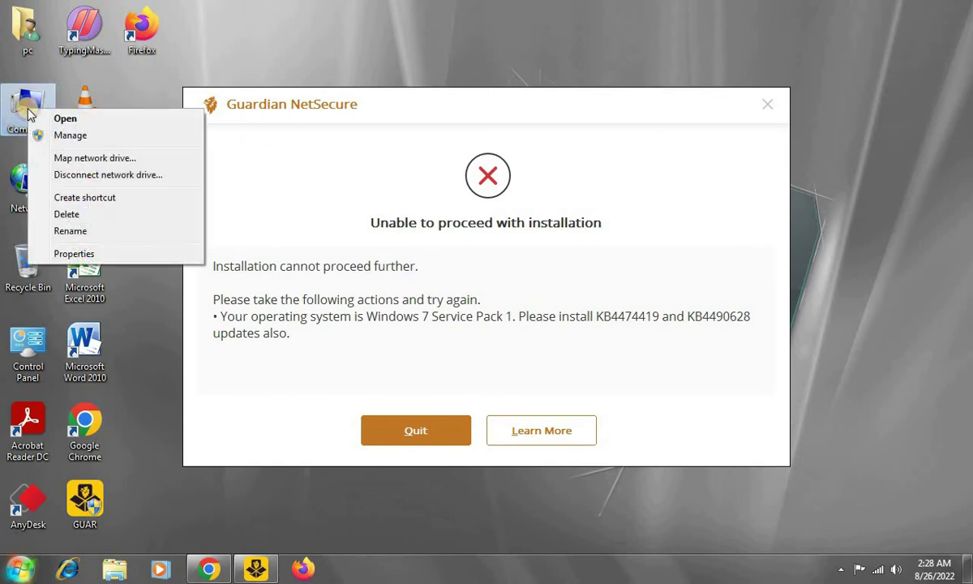
{"action": "left_click", "coordinate": [58, 256]}
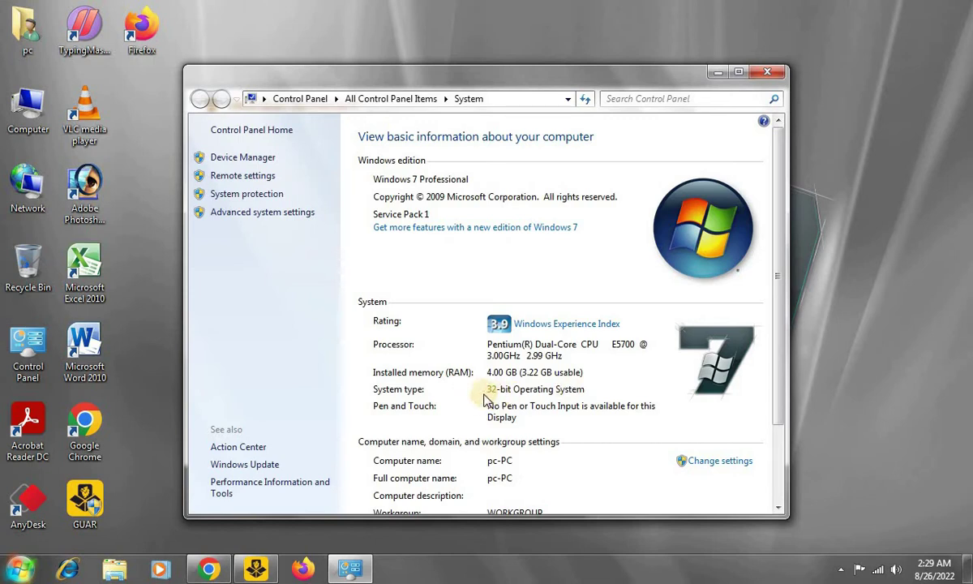
{"action": "left_click", "coordinate": [717, 72]}
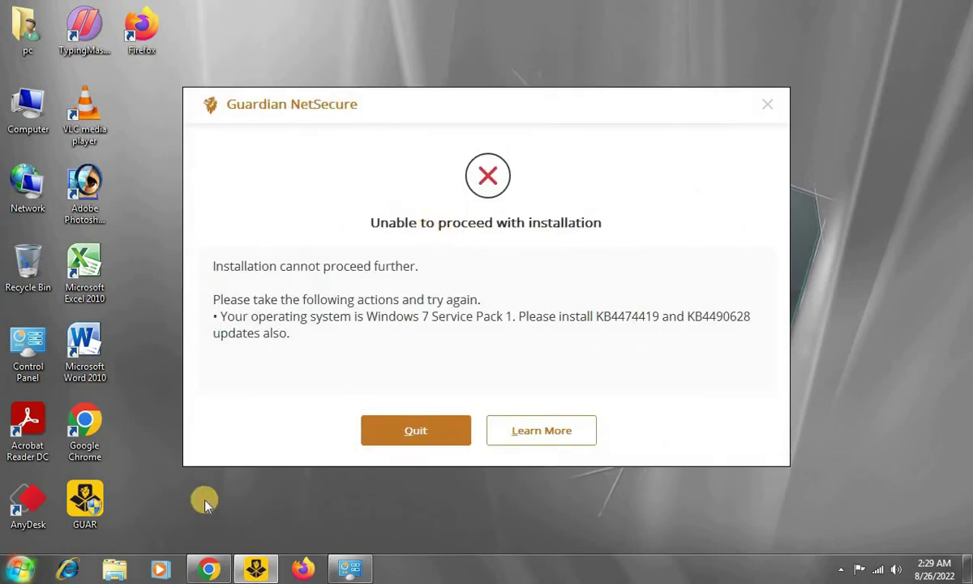
- Switch to Firefox, open the win-rar.com search result in a new tab and download the 32-bit version of WinRAR
{"action": "left_click", "coordinate": [300, 568]}
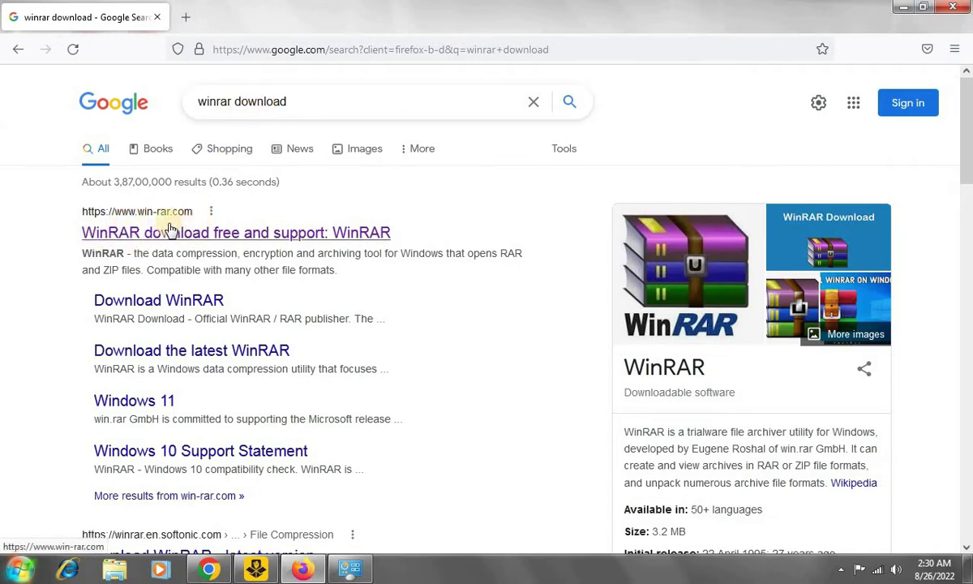
{"action": "right_click", "coordinate": [126, 233]}
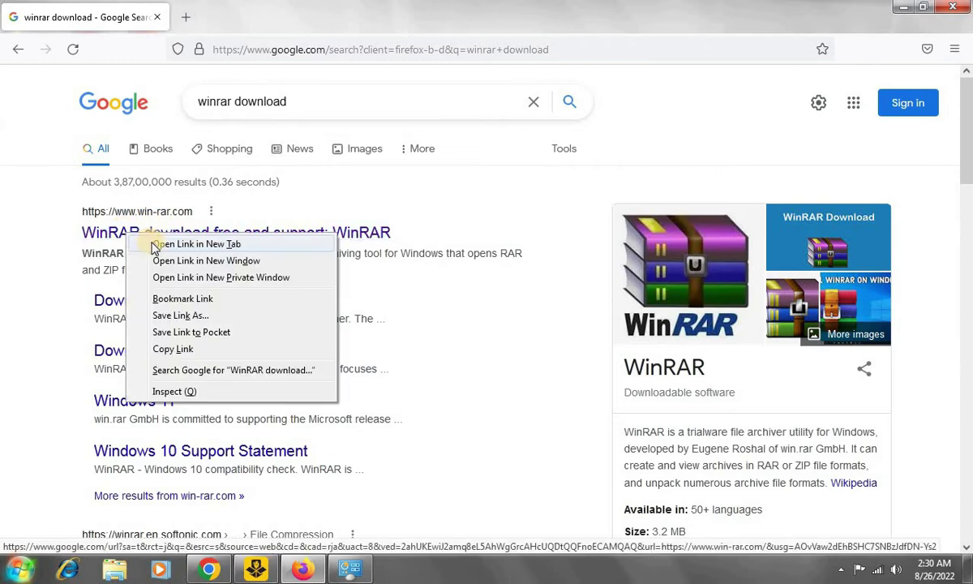
{"action": "left_click", "coordinate": [146, 238]}
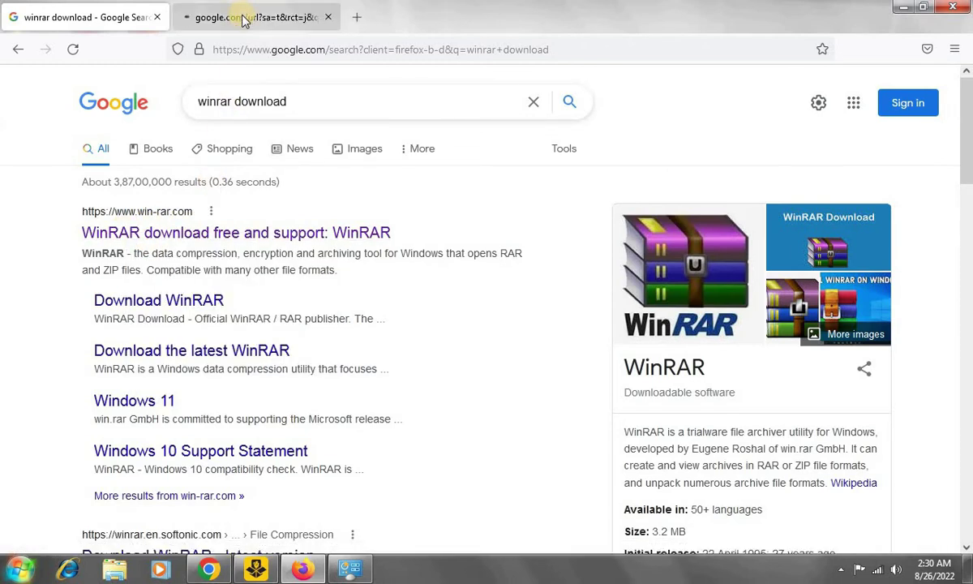
{"action": "left_click", "coordinate": [243, 18]}
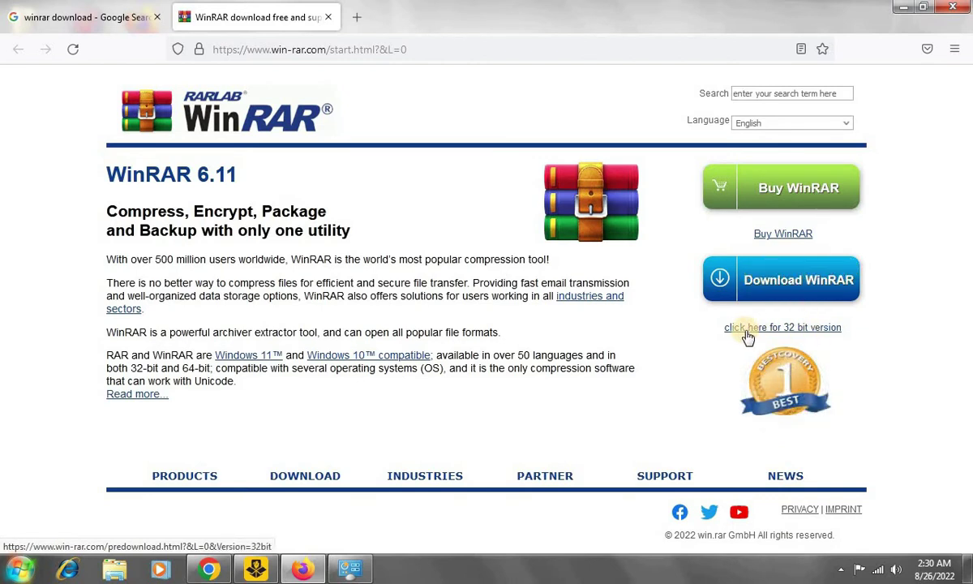
{"action": "left_click", "coordinate": [807, 327]}
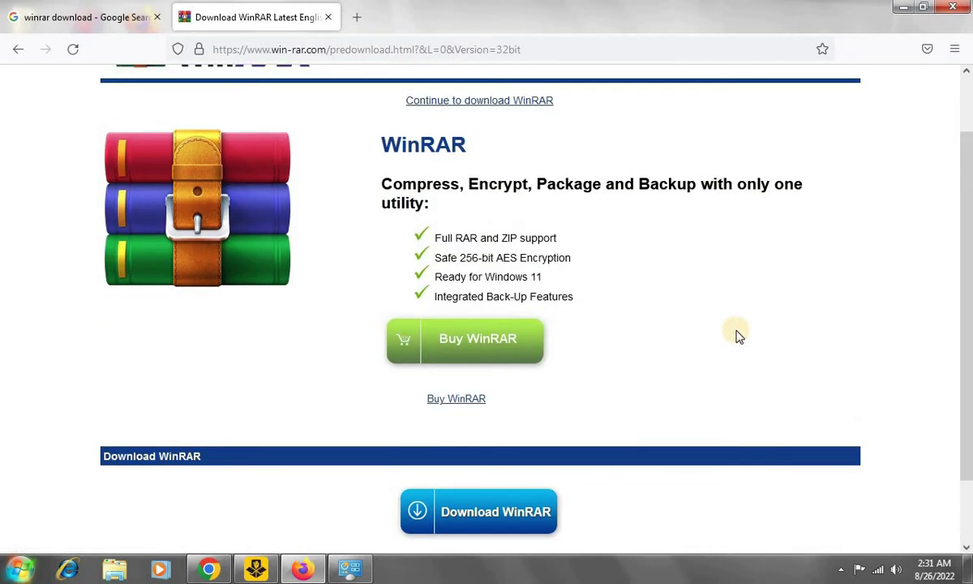
{"action": "scroll", "coordinate": [738, 336], "scroll_direction": "down", "scroll_amount": 2}
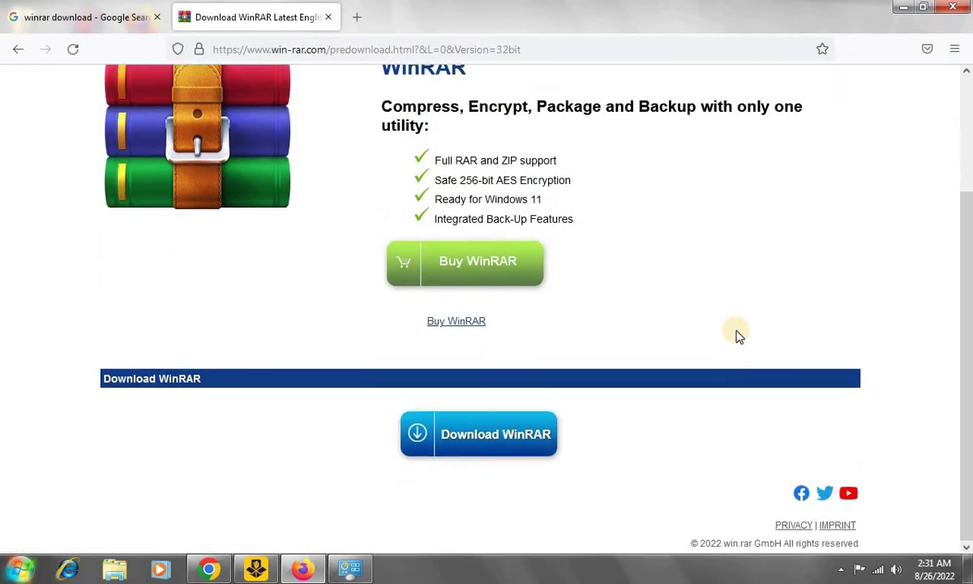
{"action": "left_click", "coordinate": [480, 442]}
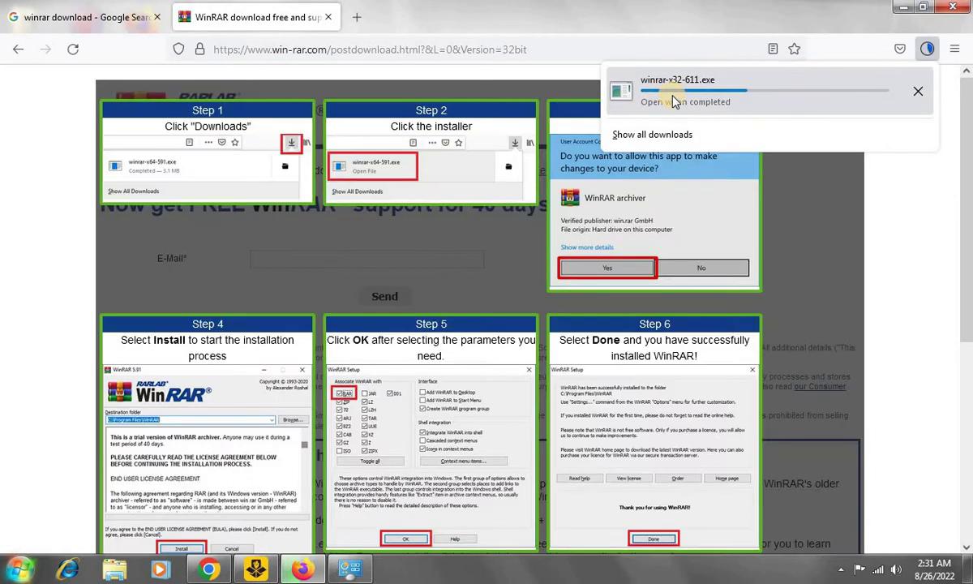
- Install WinRAR from winrar-x32-611.exe with the default folder and file associations, and close the WinRAR program folder
{"action": "left_click", "coordinate": [660, 89]}
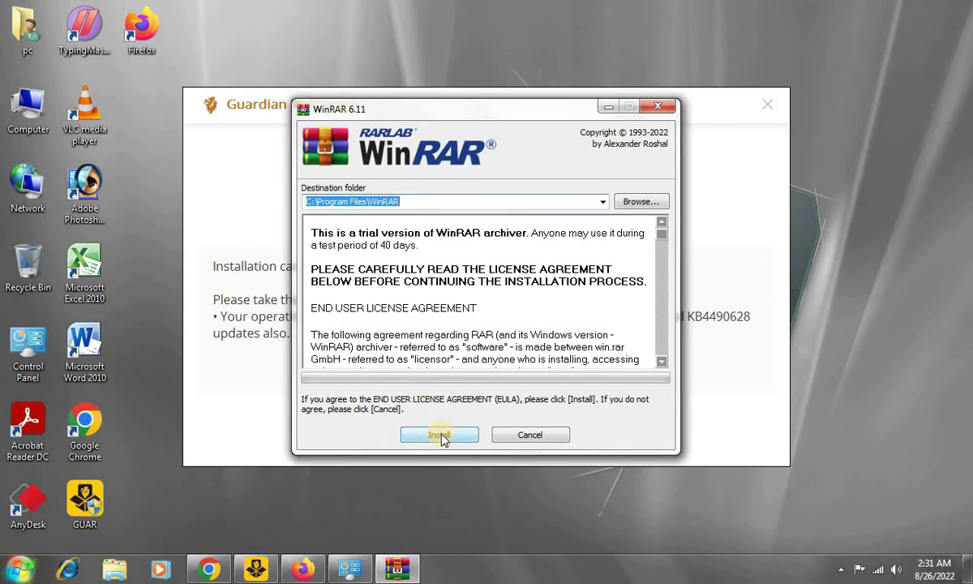
{"action": "left_click", "coordinate": [440, 435]}
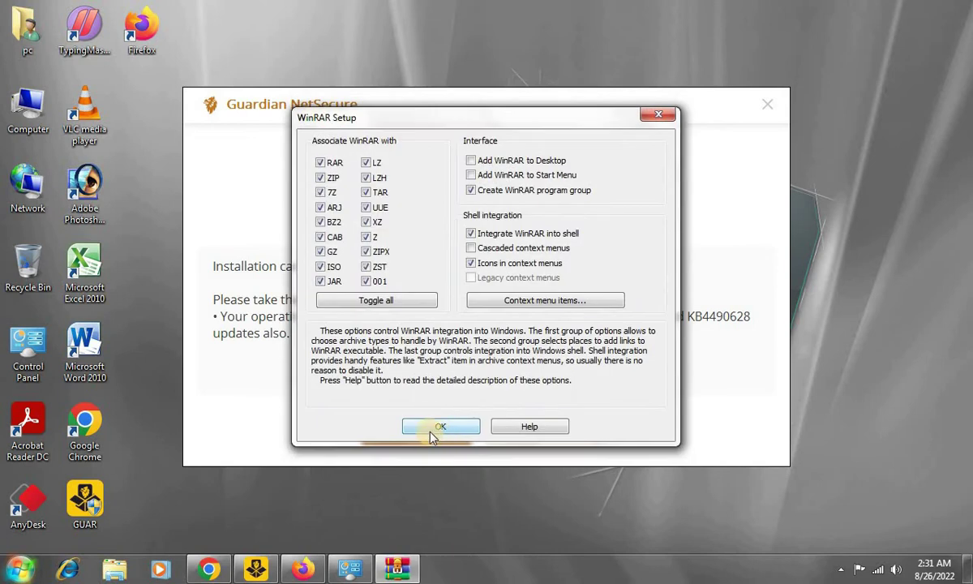
{"action": "left_click", "coordinate": [433, 429]}
{"action": "left_click", "coordinate": [427, 422]}
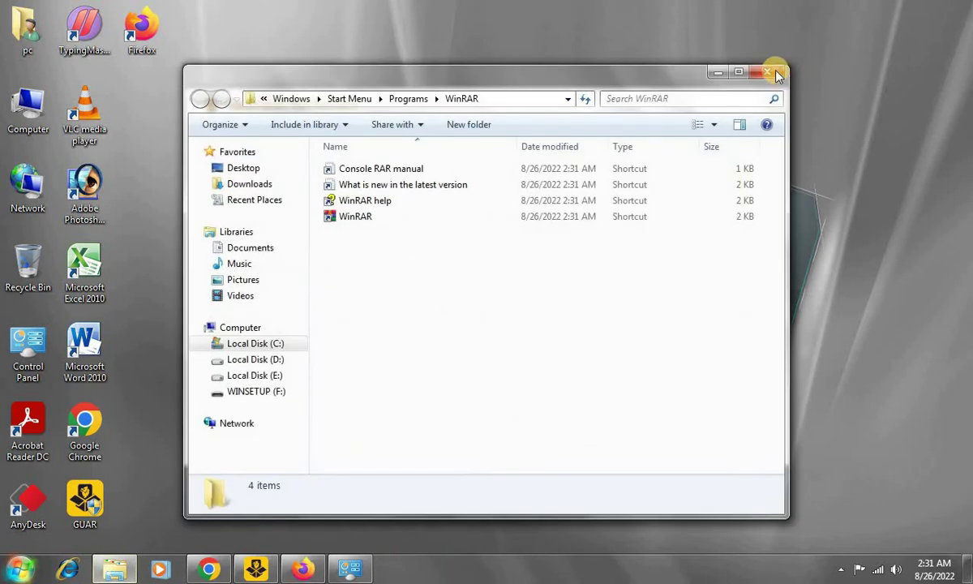
{"action": "left_click", "coordinate": [777, 75]}
{"action": "right_click", "coordinate": [473, 48]}
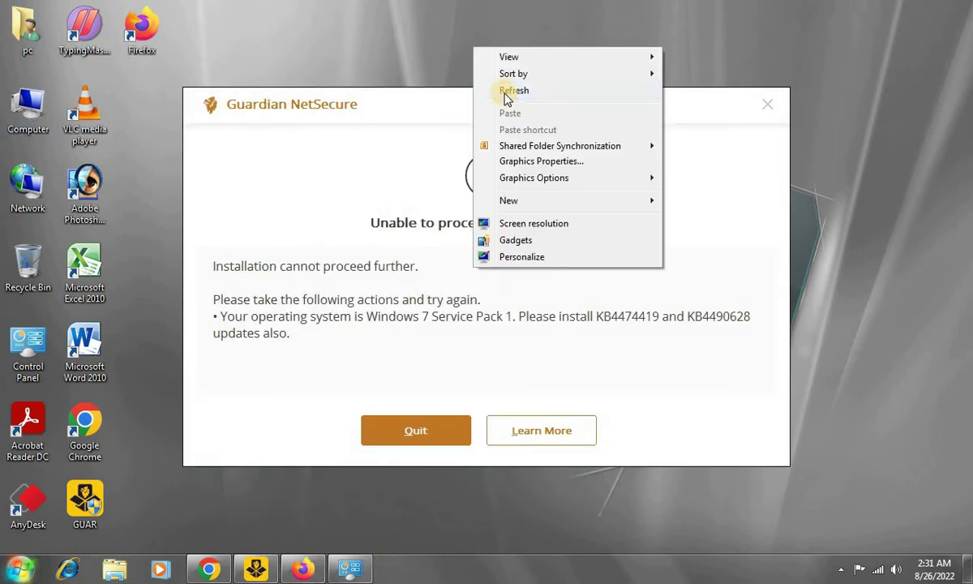
{"action": "left_click", "coordinate": [511, 90]}
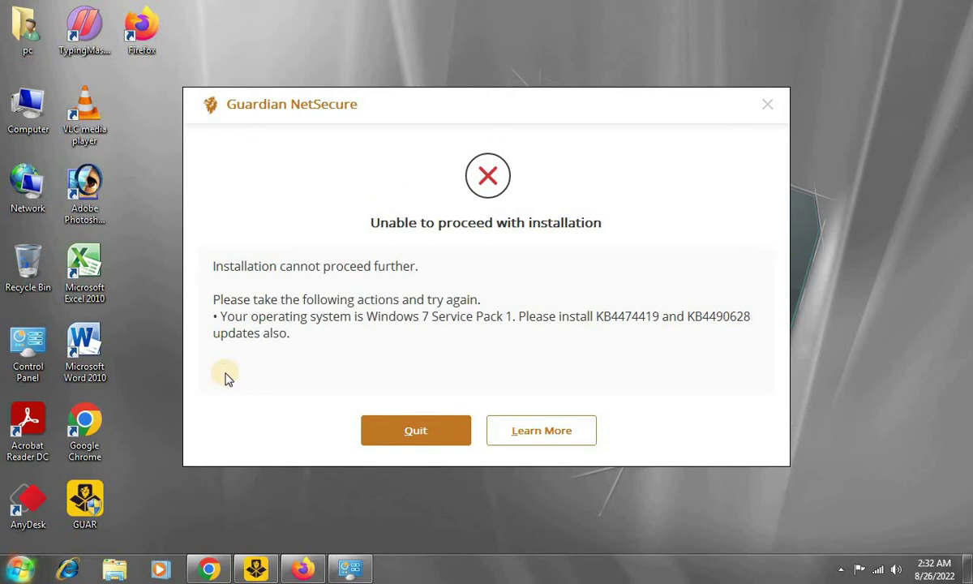
- Switch to Chrome and download the Microsoft®Update 32bit archive from the Drive folder despite the virus-scan warning
{"action": "left_click", "coordinate": [209, 572]}
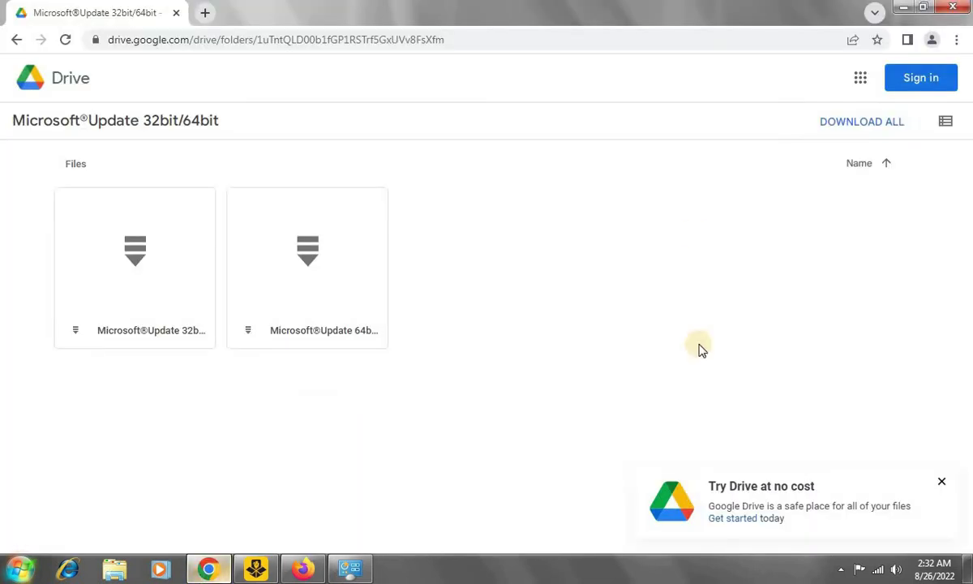
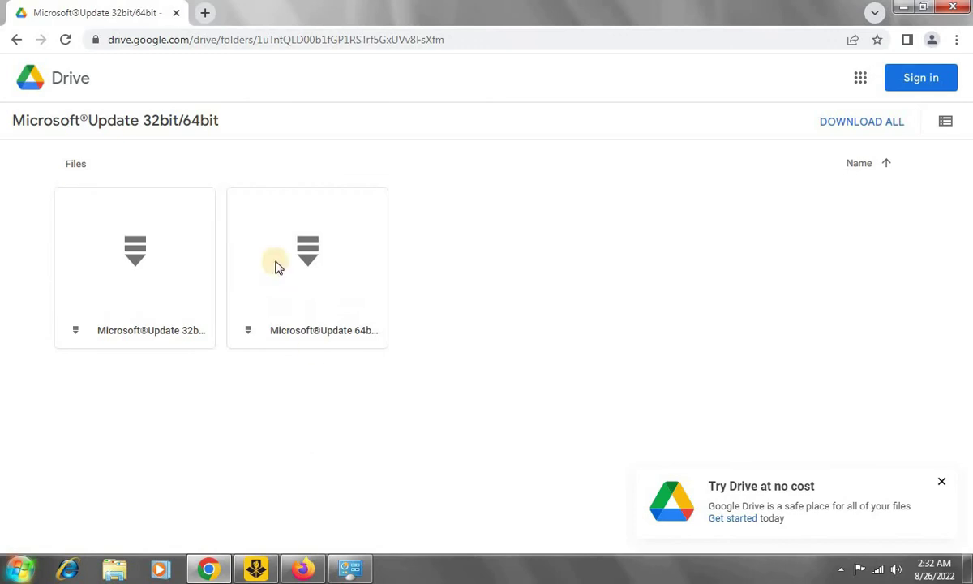
{"action": "left_click", "coordinate": [71, 206]}
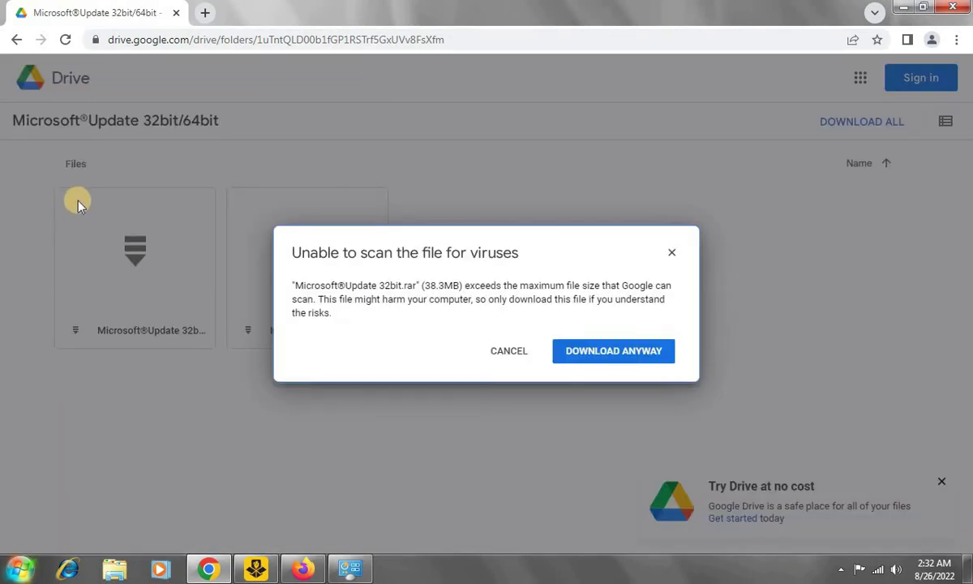
{"action": "left_click", "coordinate": [614, 358]}
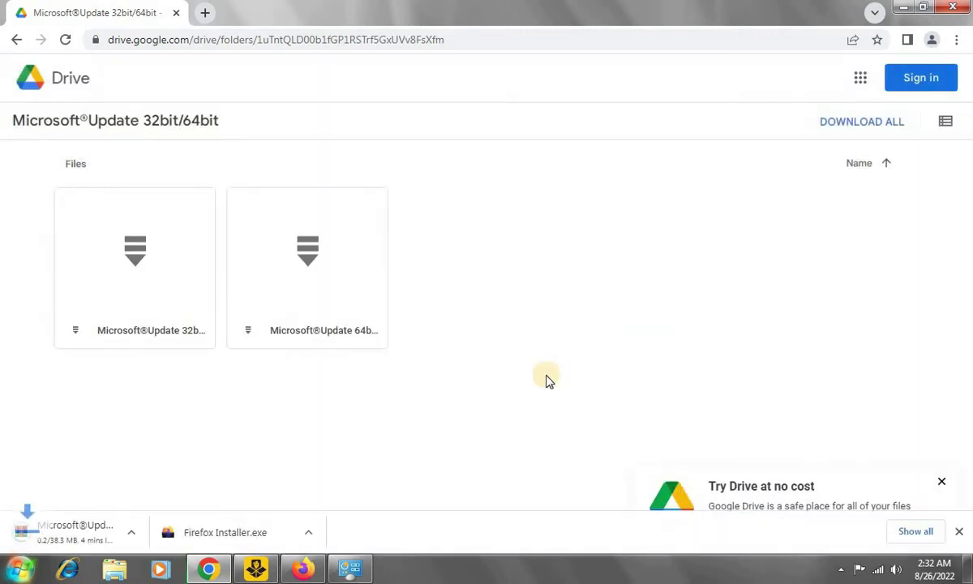
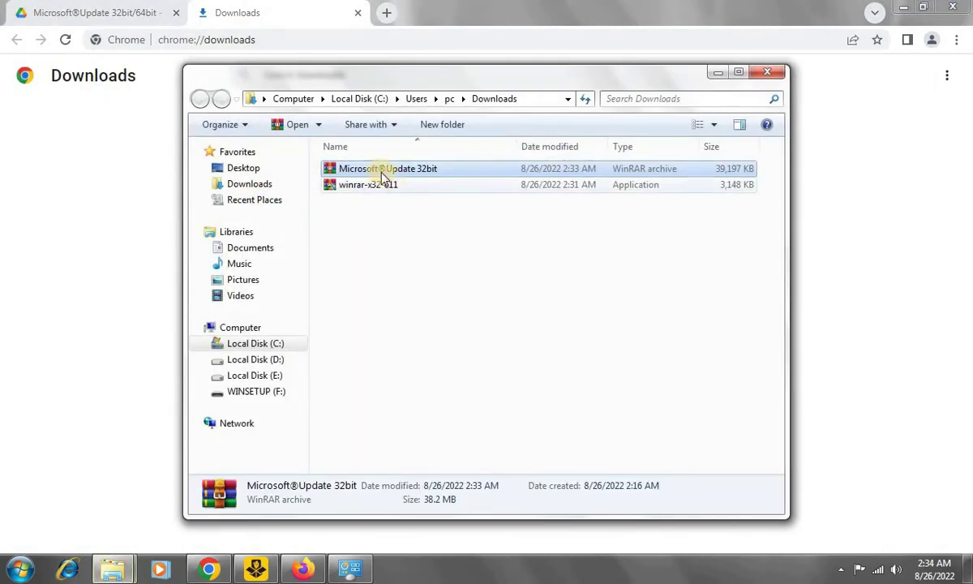
- Extract the Microsoft®Update 32bit archive in the Downloads folder with WinRAR
{"action": "right_click", "coordinate": [345, 237]}
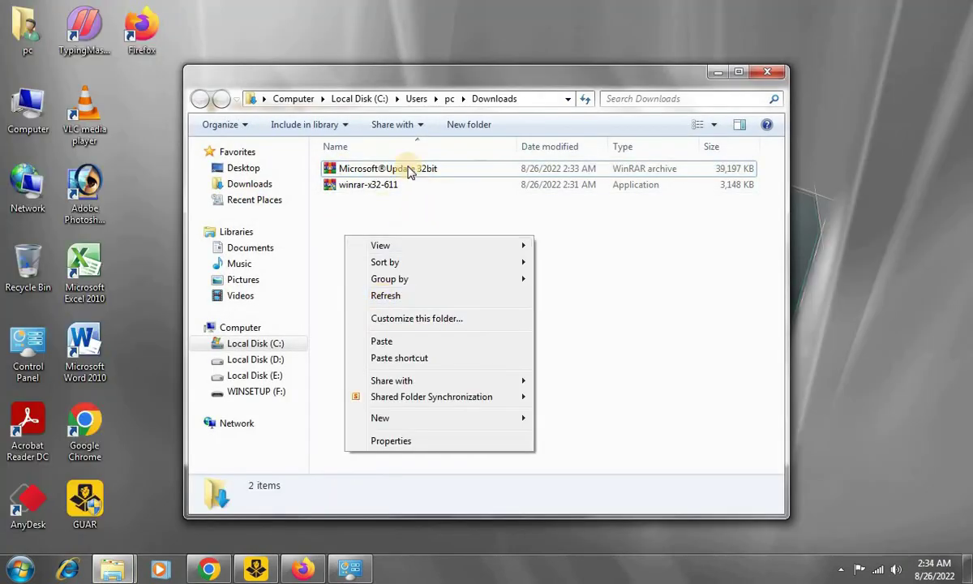
{"action": "left_click", "coordinate": [365, 204]}
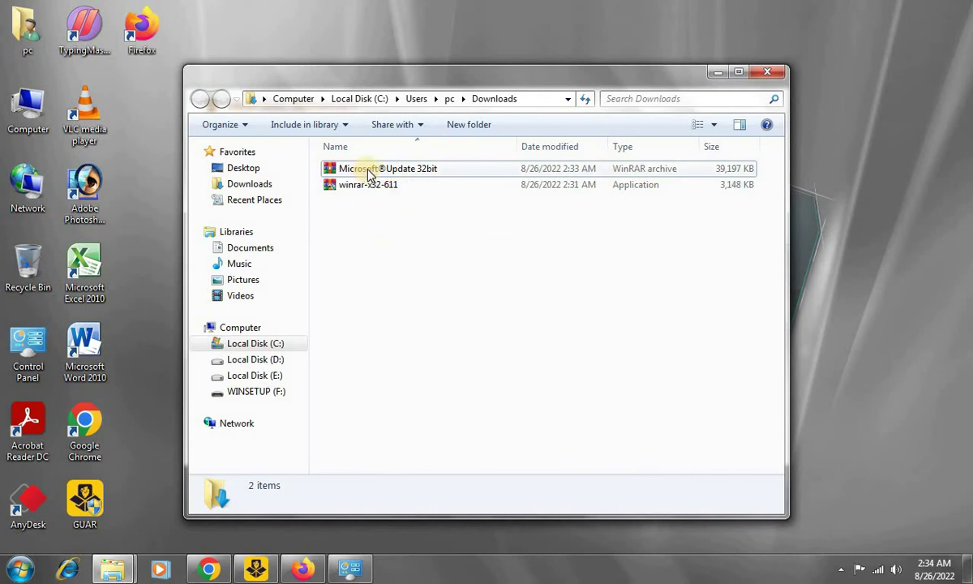
{"action": "left_click", "coordinate": [346, 175]}
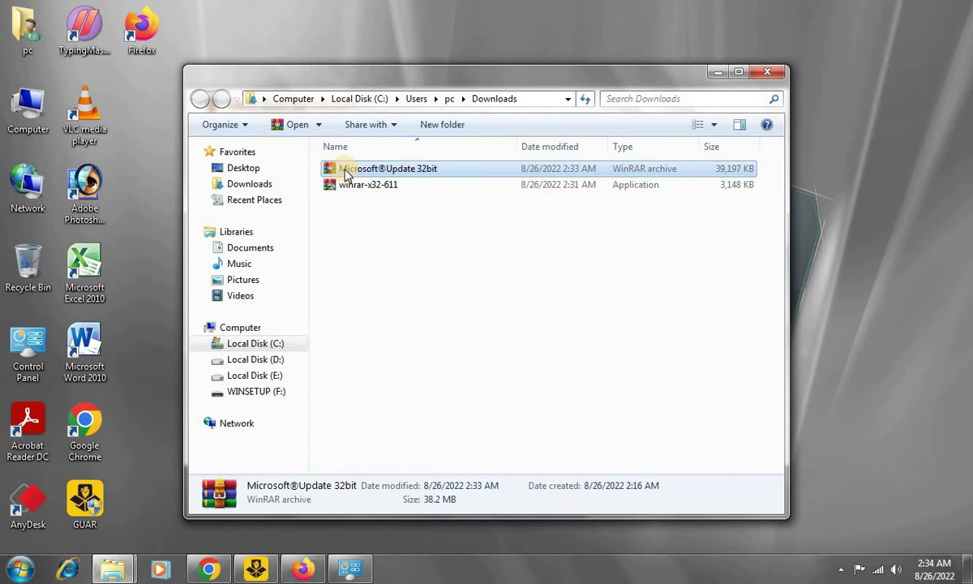
{"action": "right_click", "coordinate": [352, 172]}
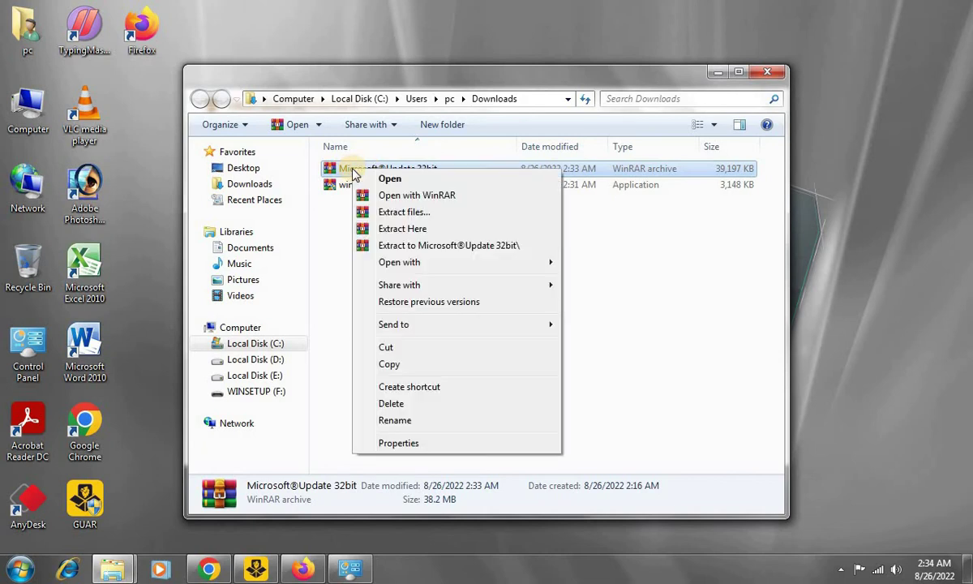
{"action": "left_click", "coordinate": [388, 215]}
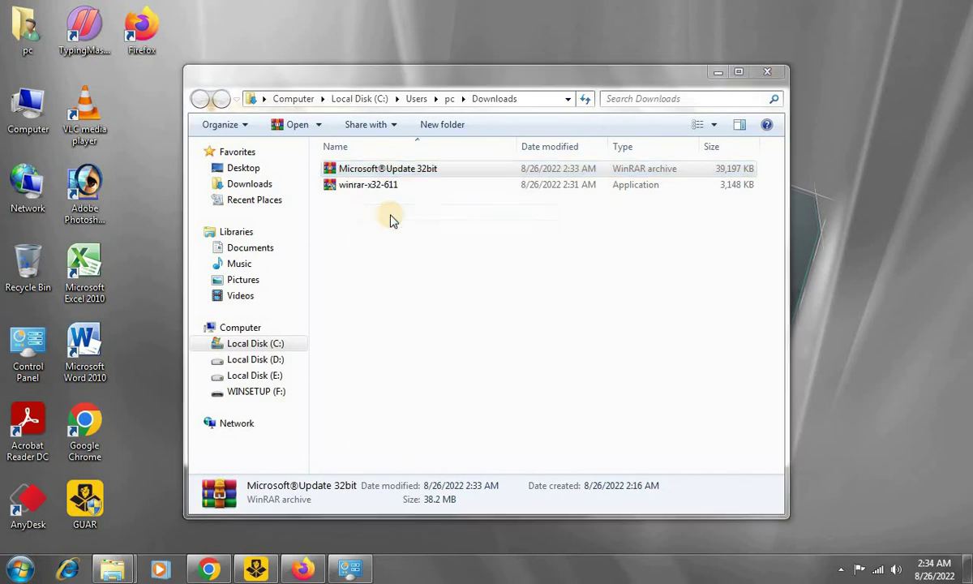
{"action": "left_click", "coordinate": [529, 455]}
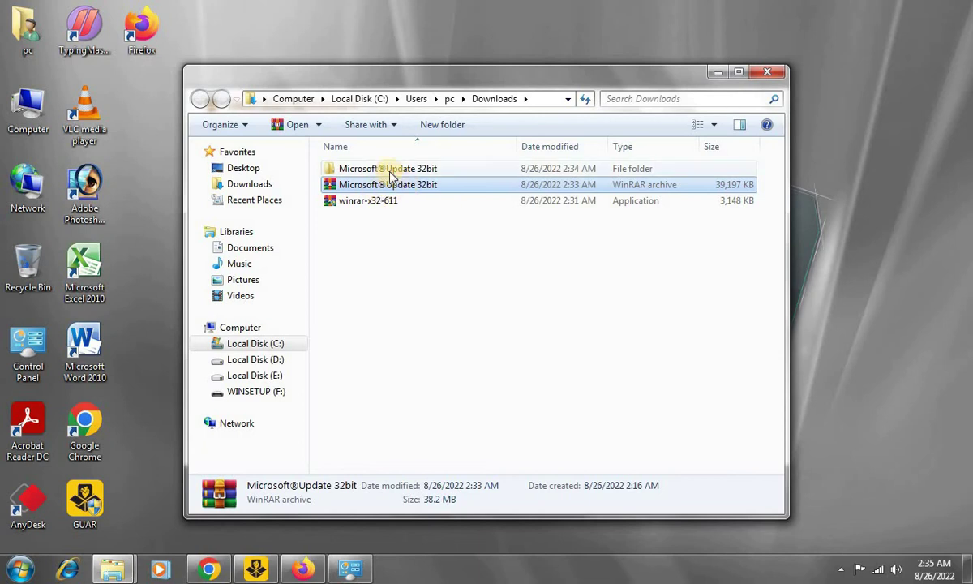
- Open the extracted Microsoft®Update 32bit folder and the folder of the same name inside it
{"action": "left_click", "coordinate": [386, 170]}
{"action": "double_click", "coordinate": [386, 170]}
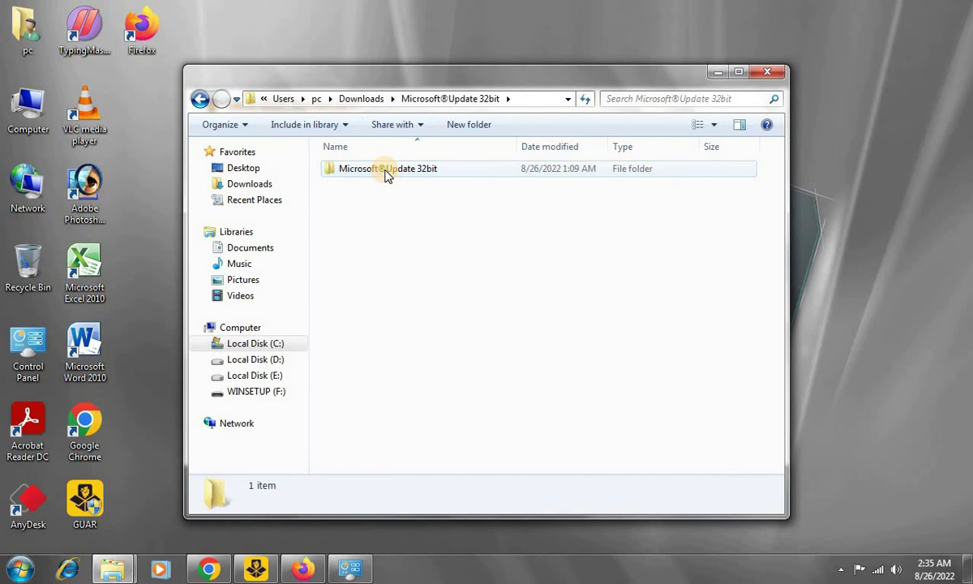
{"action": "double_click", "coordinate": [386, 172]}
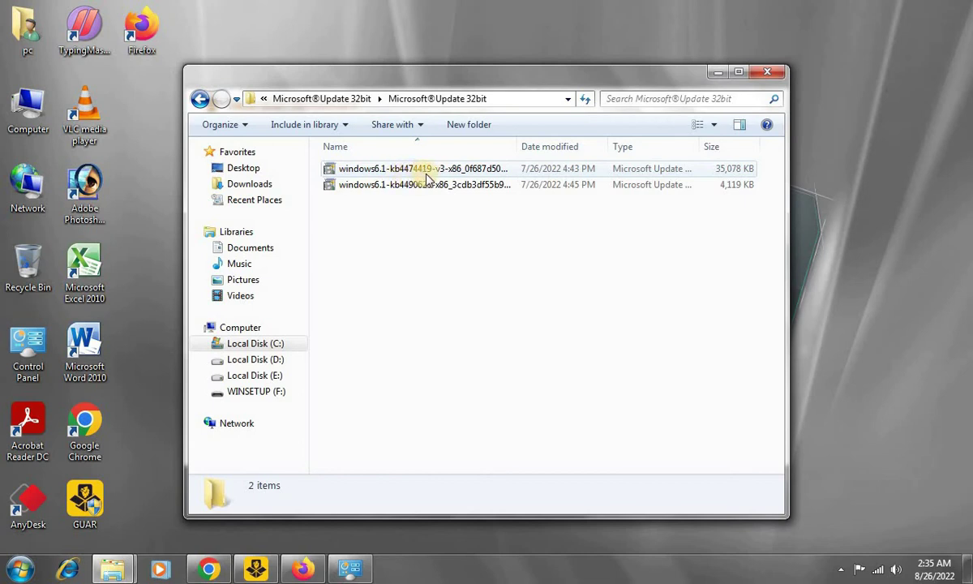
- Check the updates required by Guardian NetSecure and install the KB4474419 security update from the extracted x86 package
{"action": "left_click", "coordinate": [256, 572]}
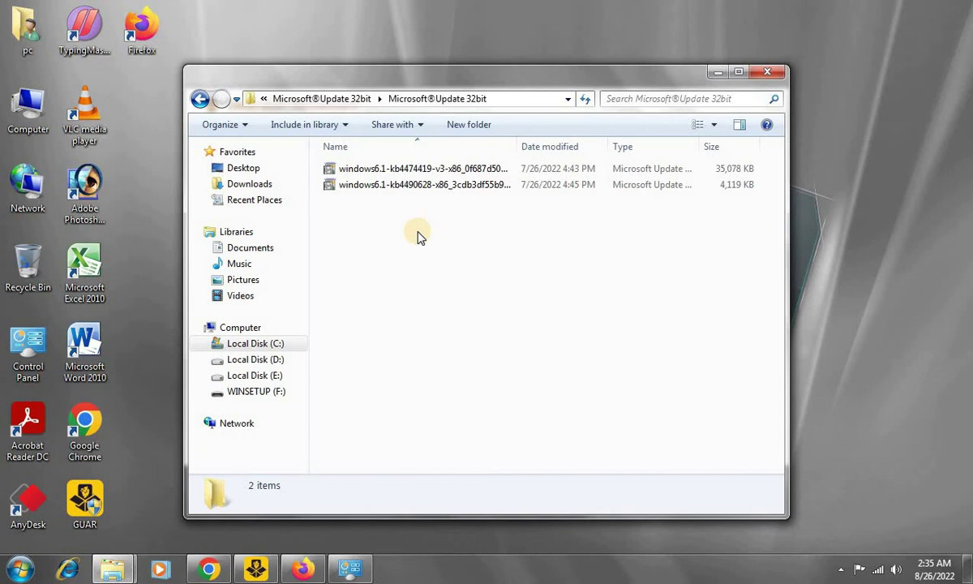
{"action": "double_click", "coordinate": [435, 168]}
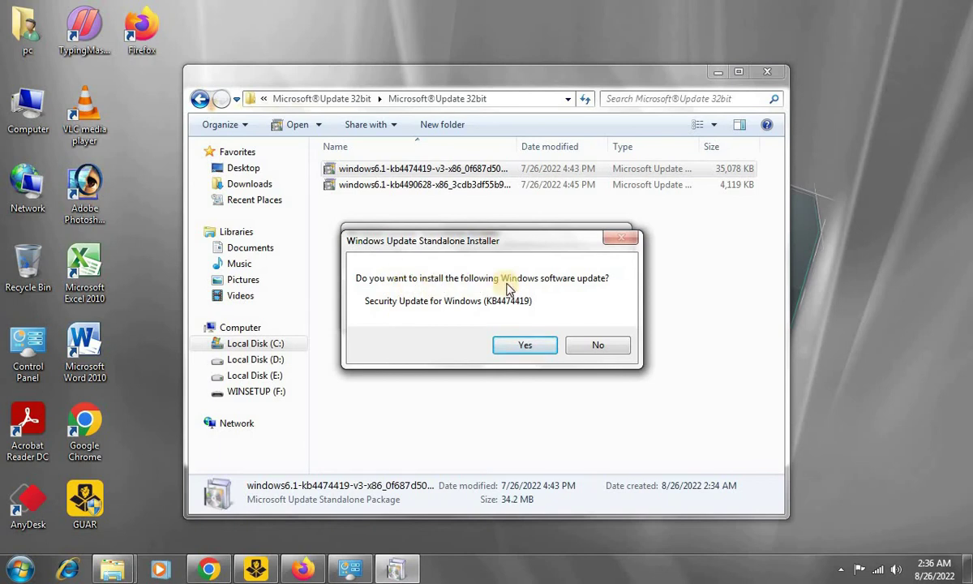
{"action": "left_click", "coordinate": [523, 346]}
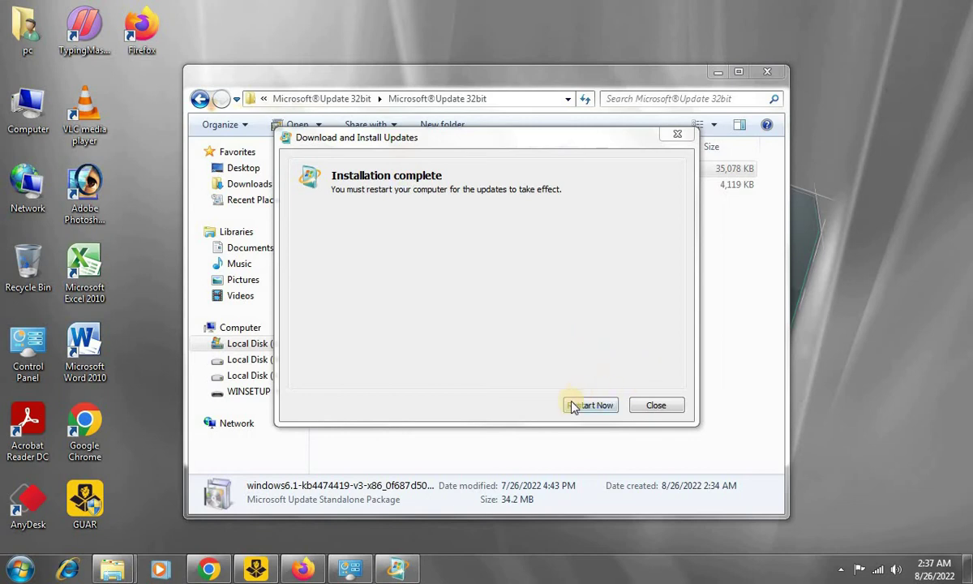
- Close the completed KB4474419 installation without restarting and install the KB4490628 update from the extracted x86 package
{"action": "left_click", "coordinate": [676, 406]}
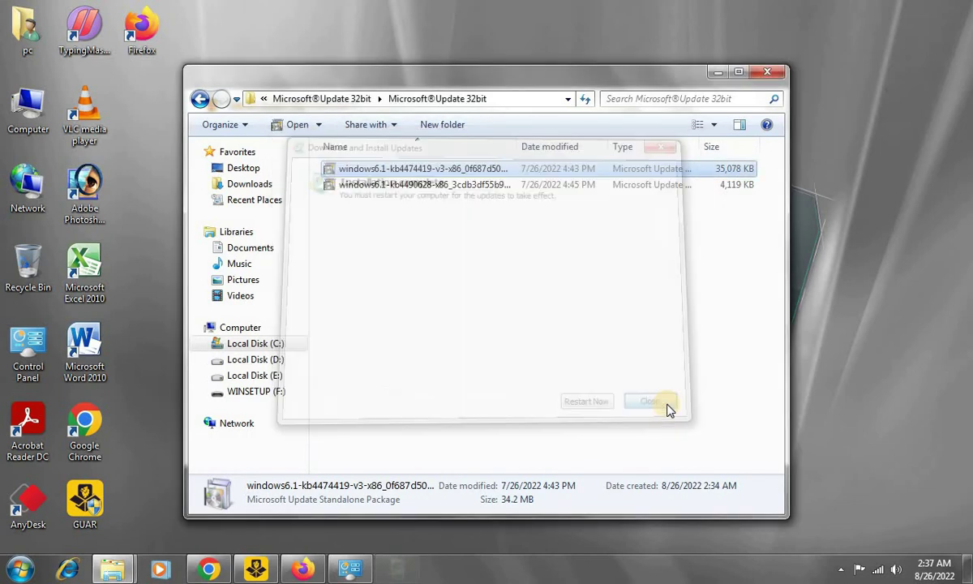
{"action": "double_click", "coordinate": [432, 185]}
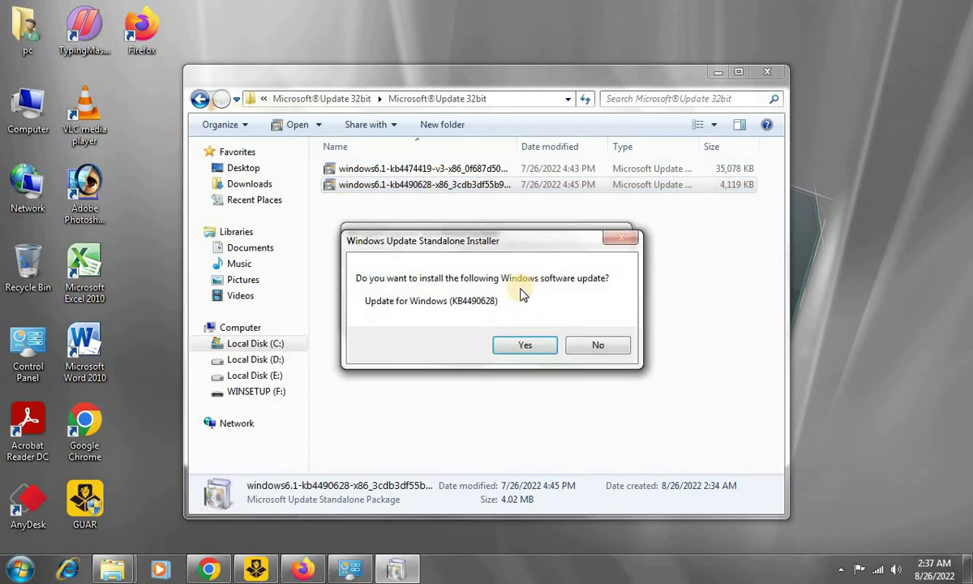
{"action": "left_click", "coordinate": [527, 347]}
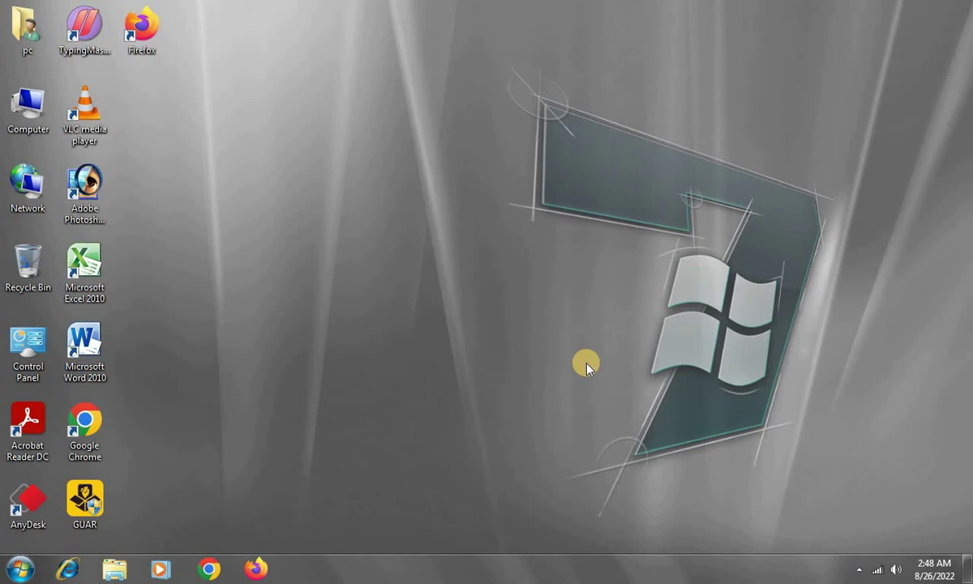
- Refresh the desktop, launch the GUAR installer and start the Guardian NetSecure setup with the End User License Agreement and Privacy Policy accepted
{"action": "right_click", "coordinate": [318, 204]}
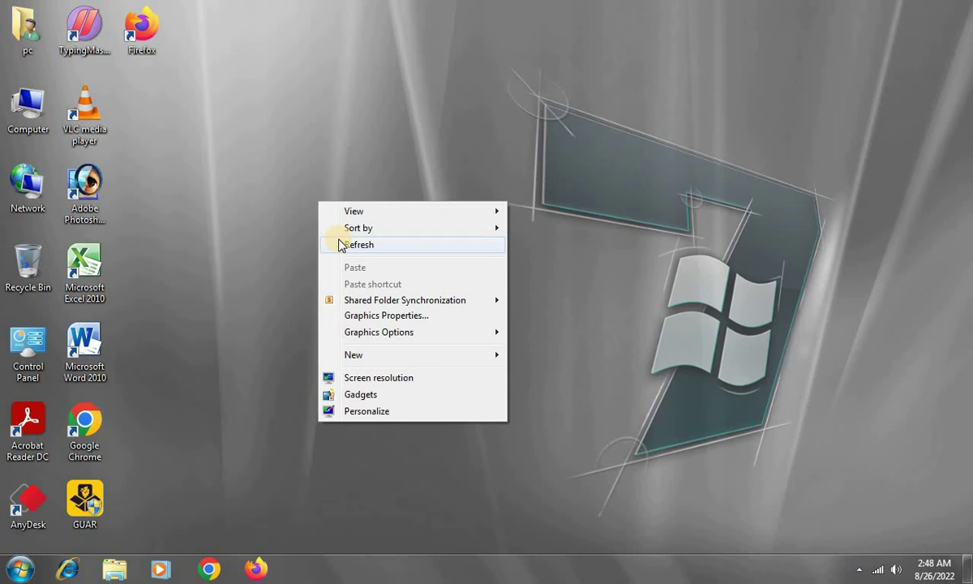
{"action": "left_click", "coordinate": [356, 245]}
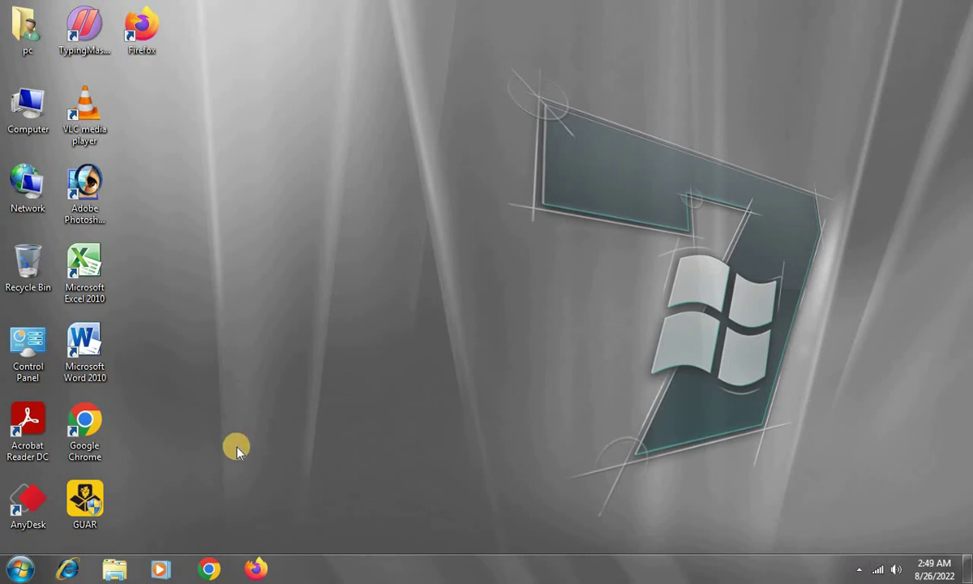
{"action": "double_click", "coordinate": [90, 496]}
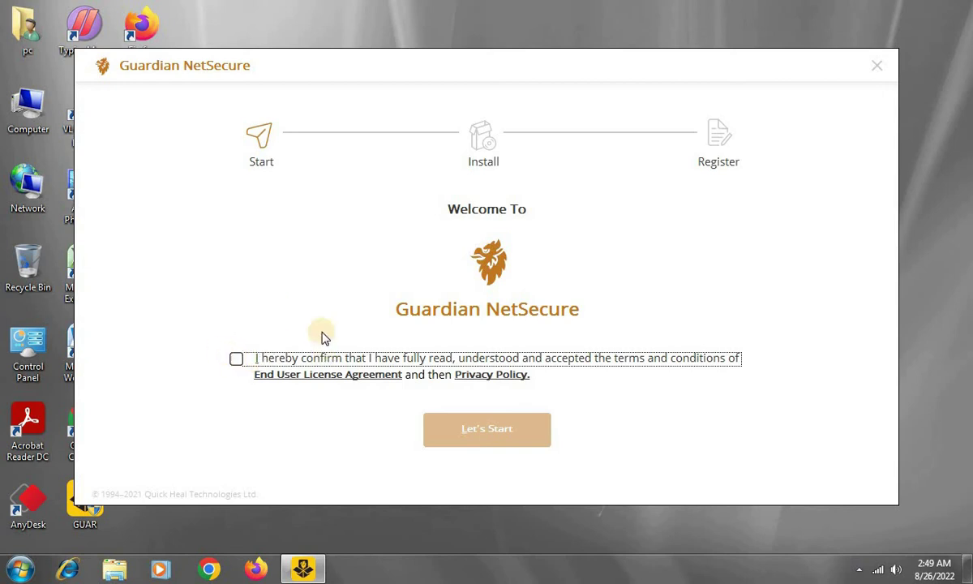
{"action": "left_click", "coordinate": [237, 360]}
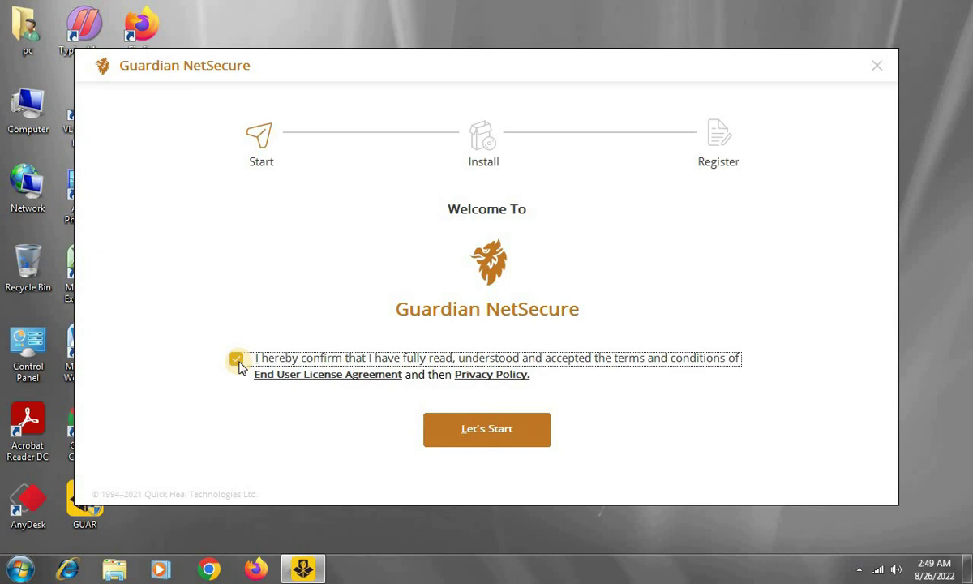
{"action": "left_click", "coordinate": [482, 438]}
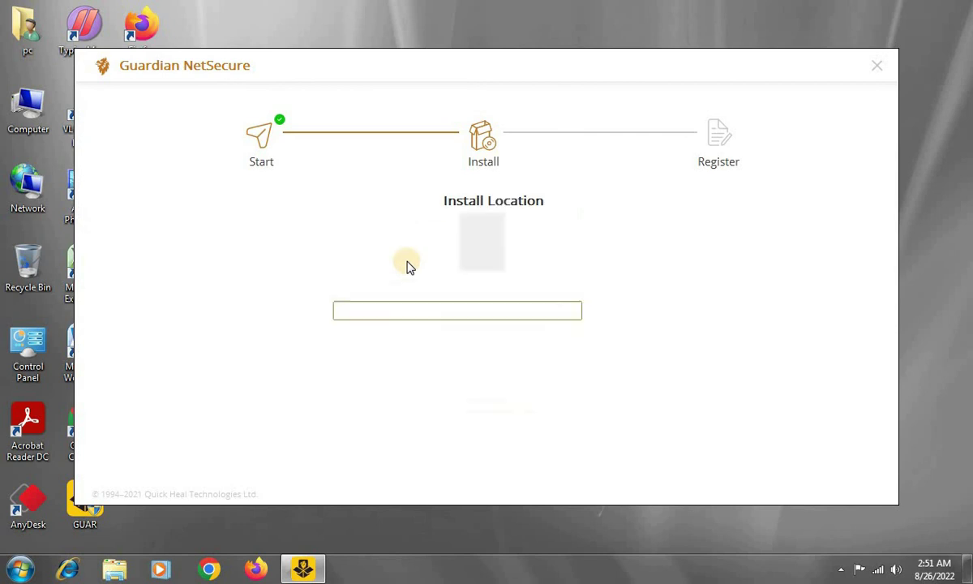
{"action": "right_click", "coordinate": [366, 4]}
{"action": "left_click", "coordinate": [392, 42]}
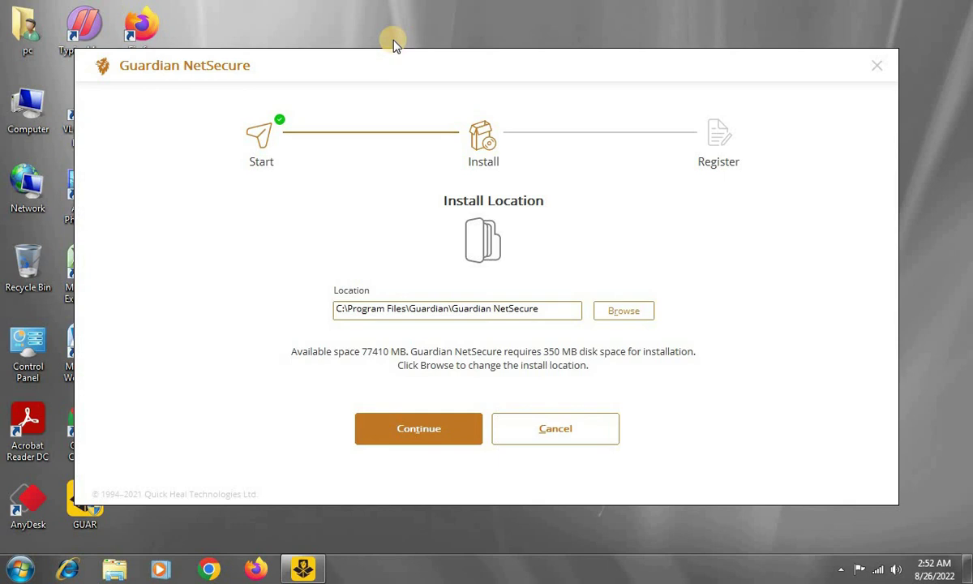
{"action": "right_click", "coordinate": [394, 39]}
{"action": "left_click", "coordinate": [420, 65]}
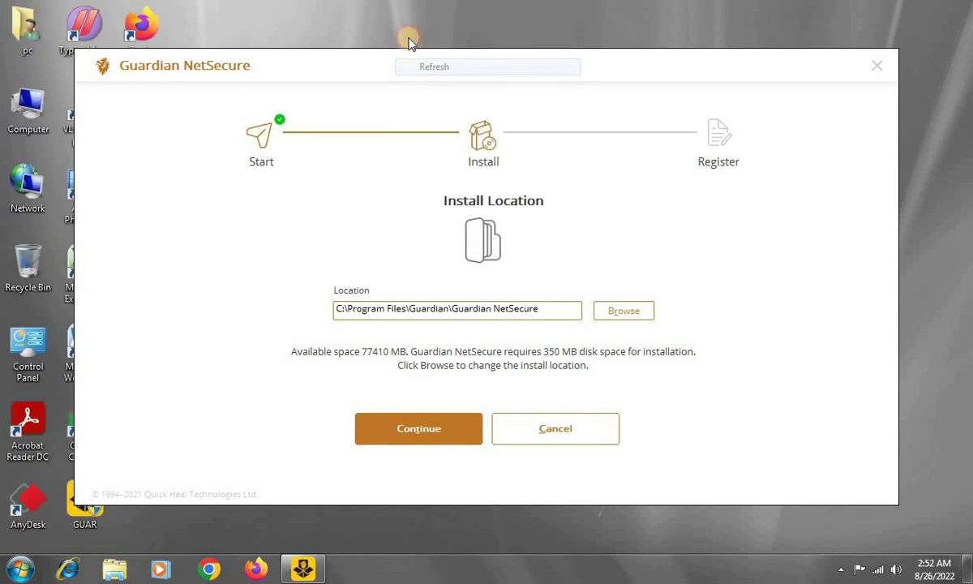
{"action": "right_click", "coordinate": [405, 33]}
{"action": "left_click", "coordinate": [442, 75]}
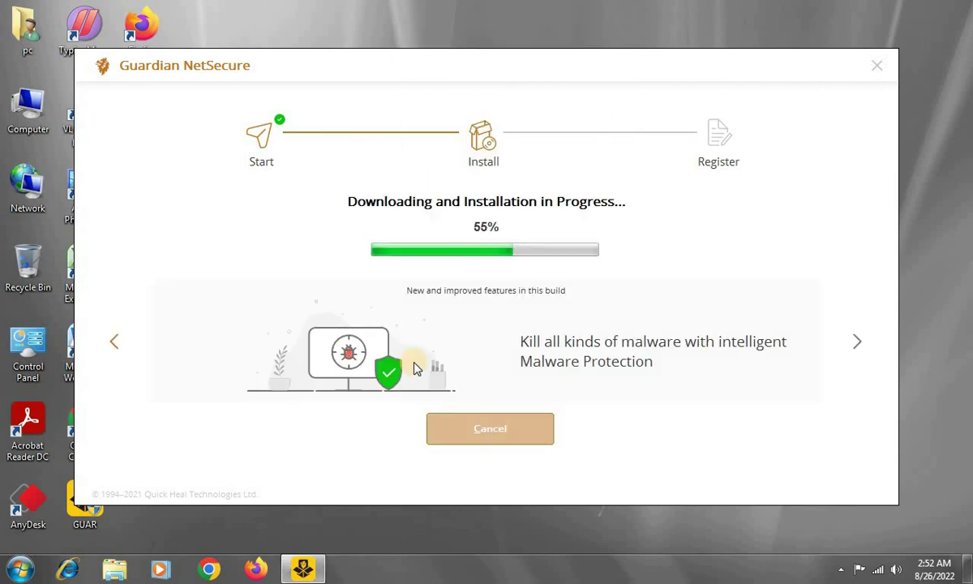